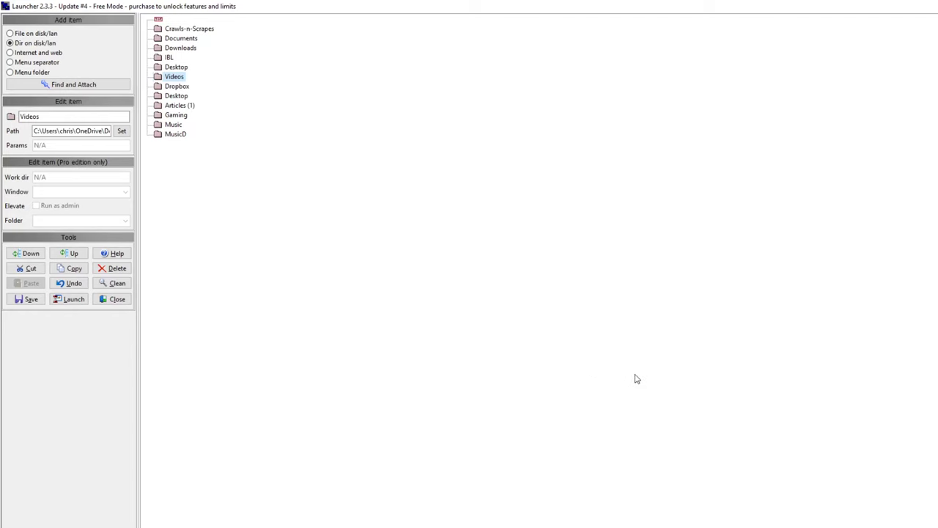
Look through several folder shortcuts, launch the Dropbox one to test it, and close the opened folder window.
left_click(176, 41)
left_click(166, 87)
left_click(168, 134)
left_click(177, 97)
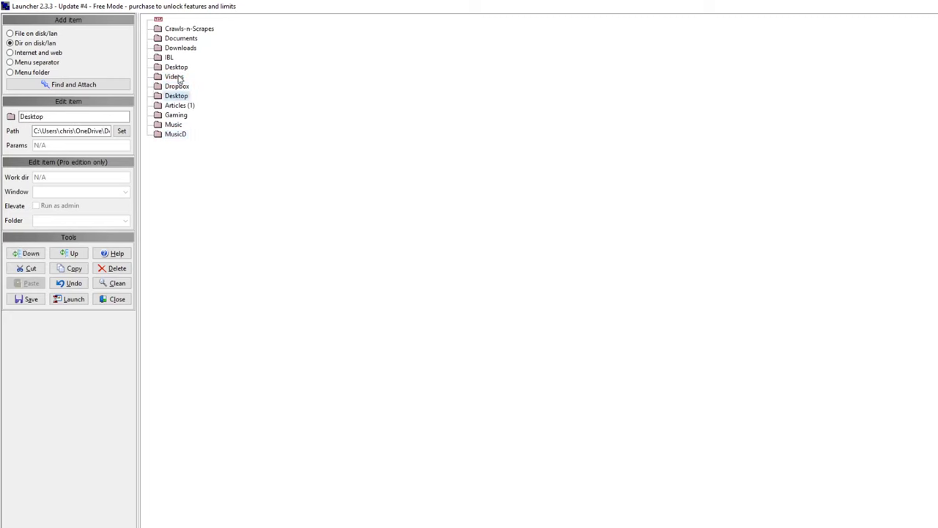
left_click(179, 106)
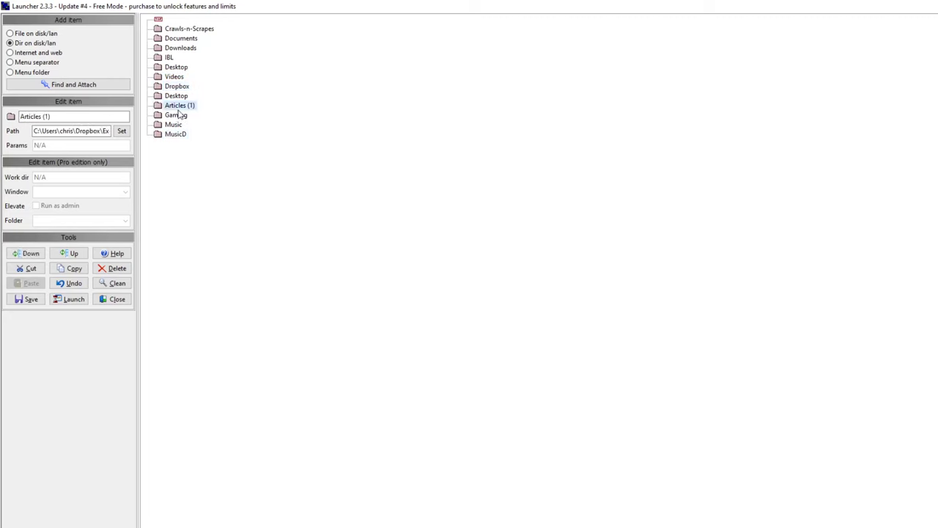
left_click(176, 86)
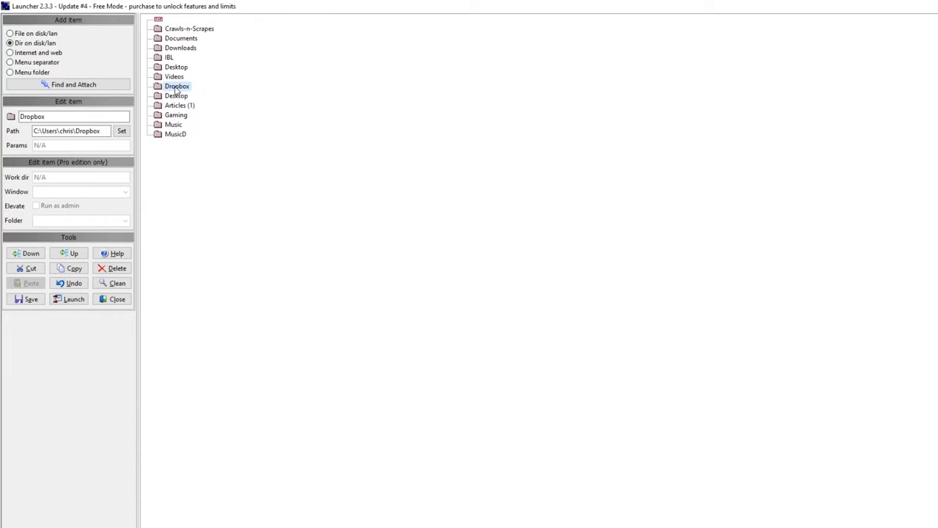
left_click(72, 302)
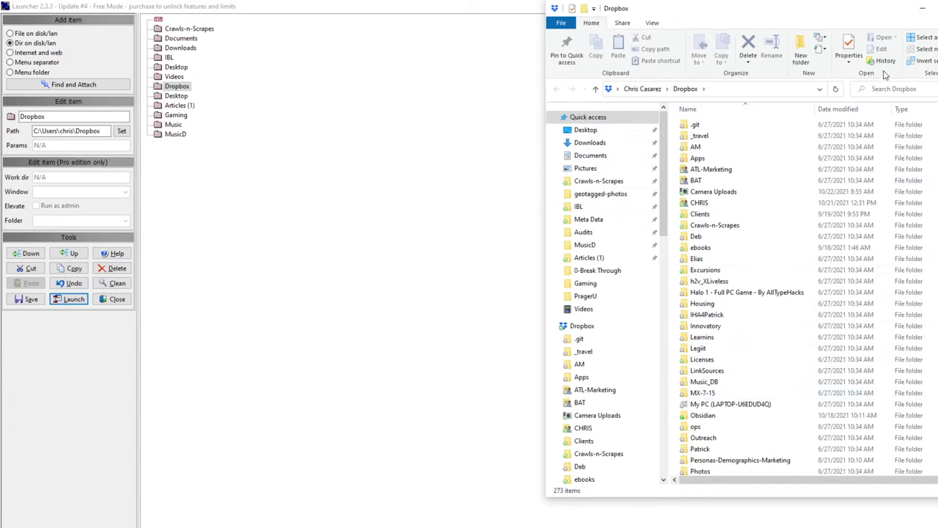
key("alt+F4")
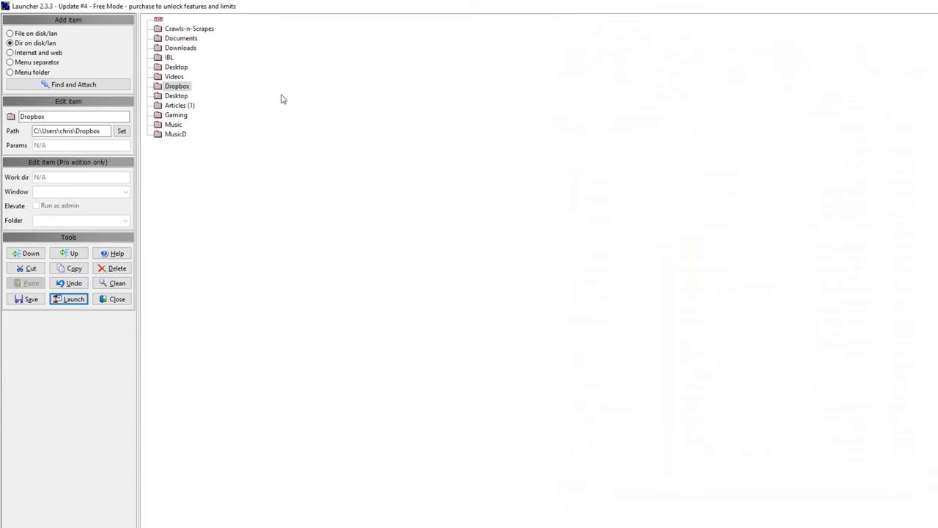
Examine the Downloads, Documents, Crawls-n-Scrapes, Gaming and Music folder shortcuts in the list.
left_click(192, 49)
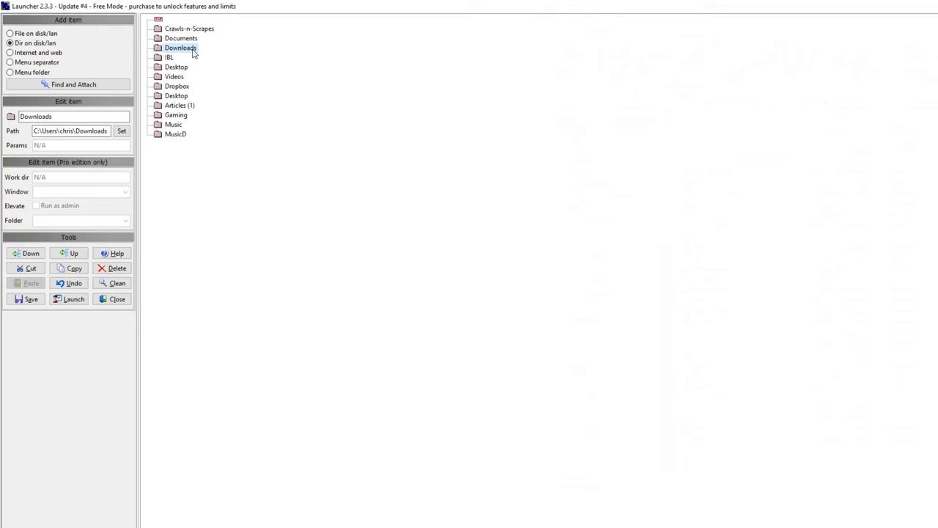
left_click(187, 41)
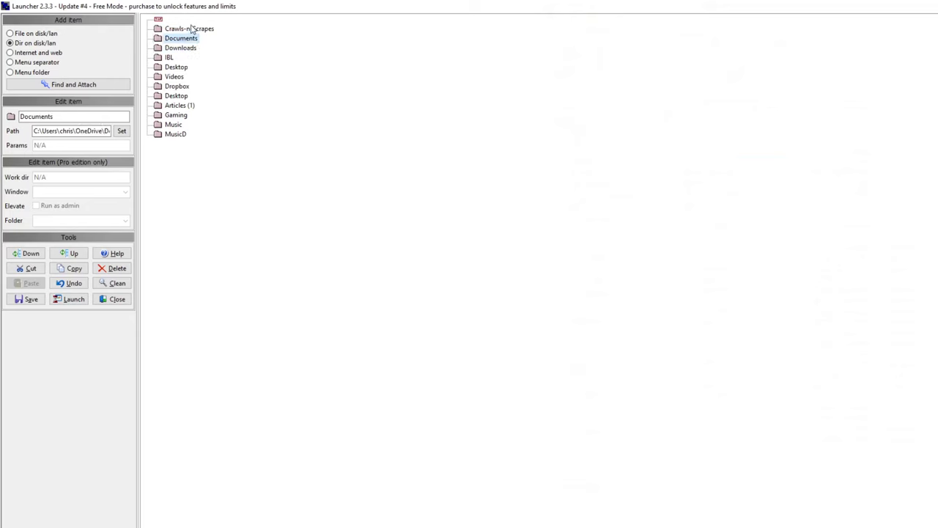
left_click(190, 29)
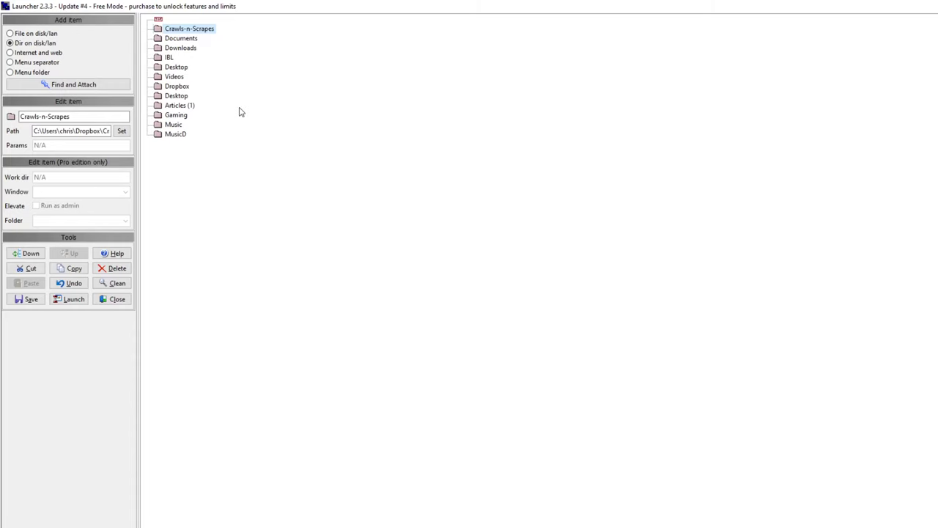
left_click(172, 117)
left_click(181, 126)
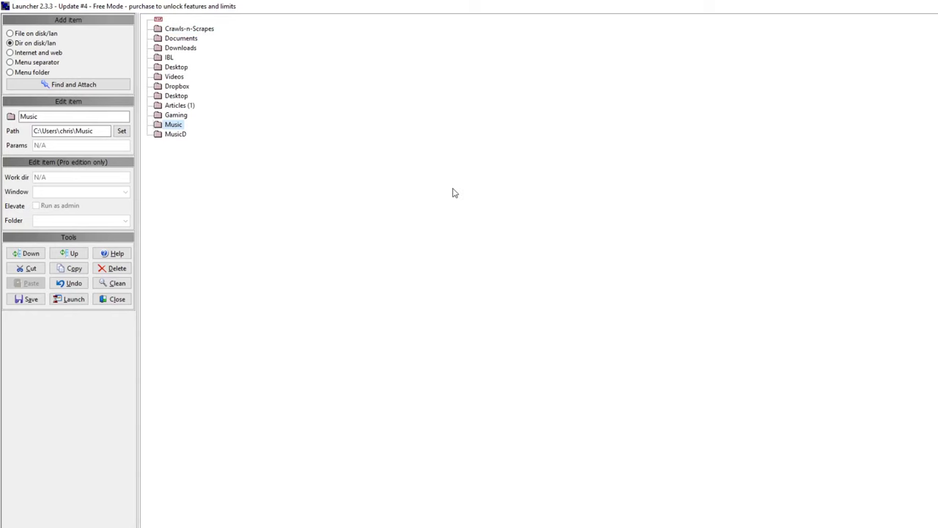
left_click(16, 53)
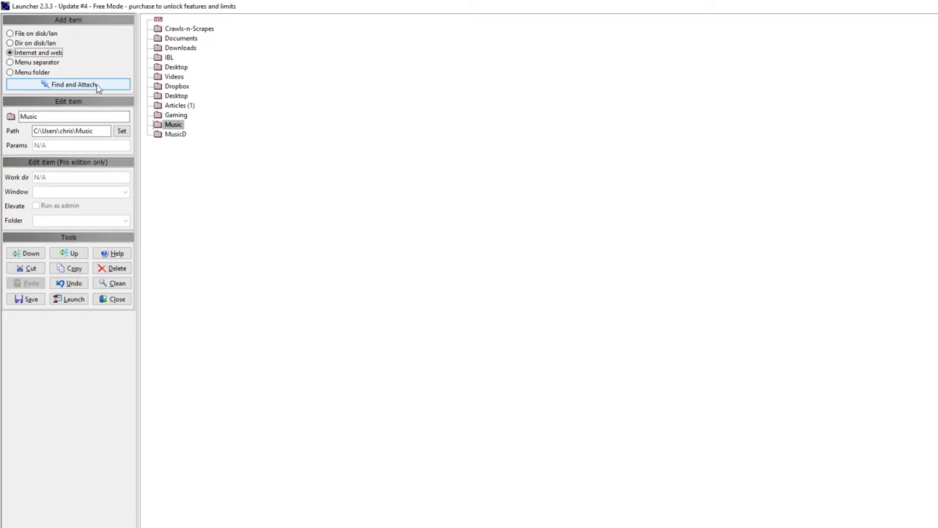
left_click(74, 85)
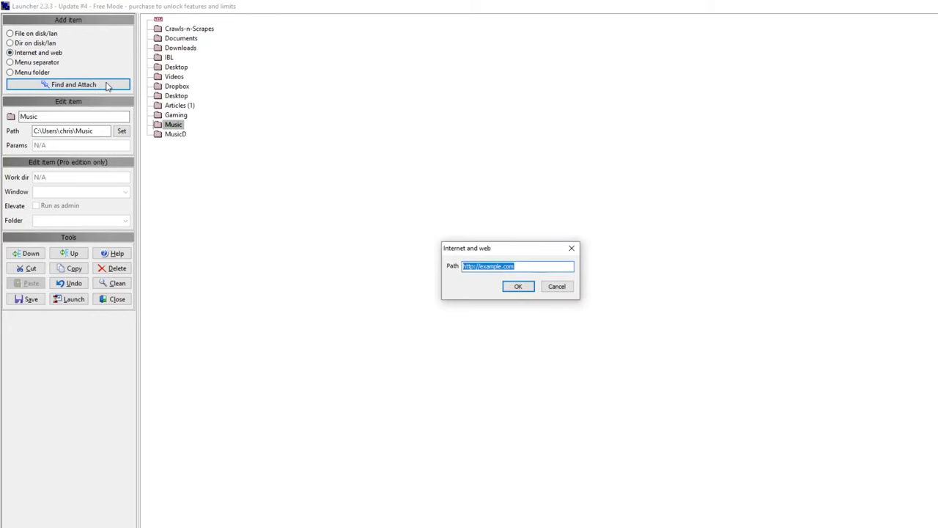
key("ctrl+v")
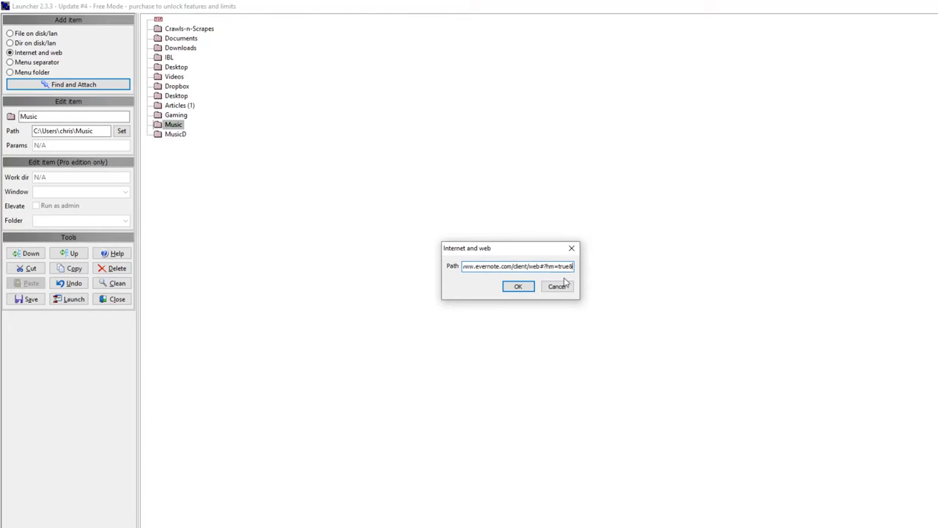
left_click(525, 288)
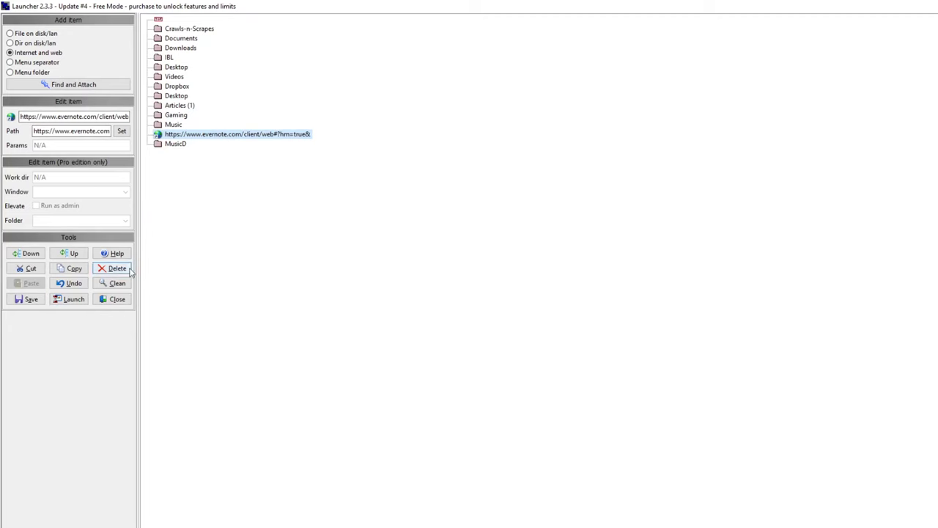
left_click(31, 253)
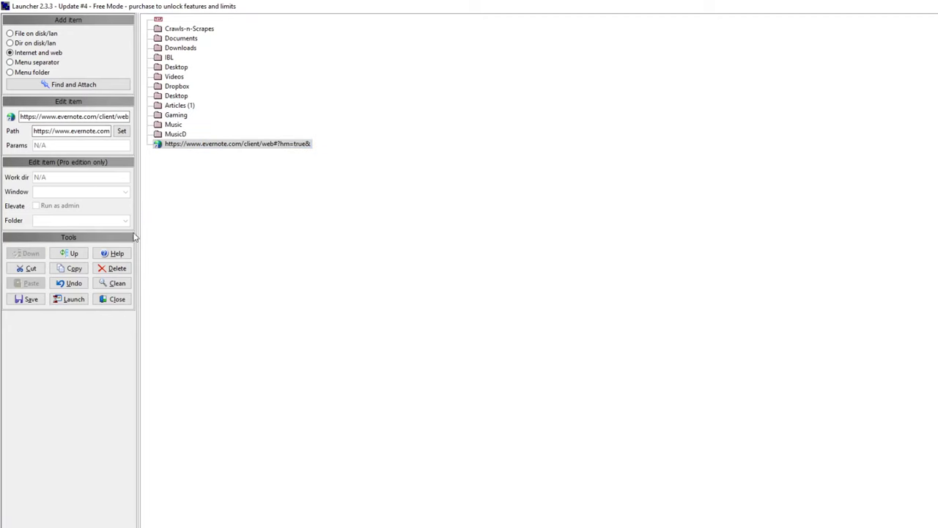
left_click(212, 145)
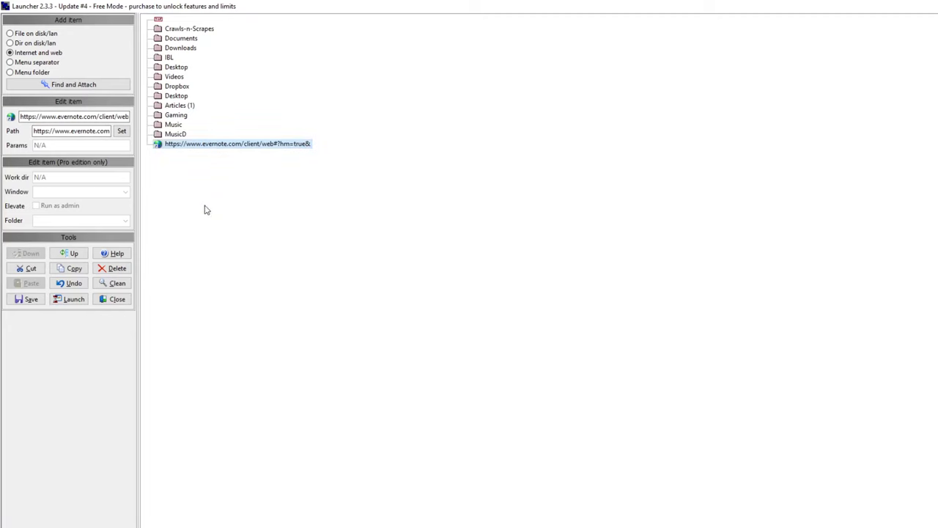
Add a menu separator and move it up between MusicD and the Evernote web link.
left_click(10, 62)
left_click(73, 84)
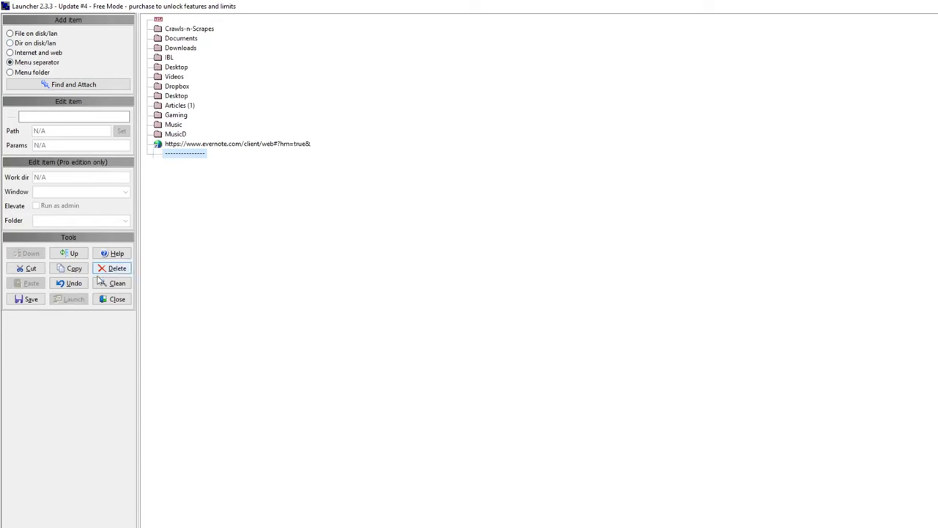
left_click(75, 254)
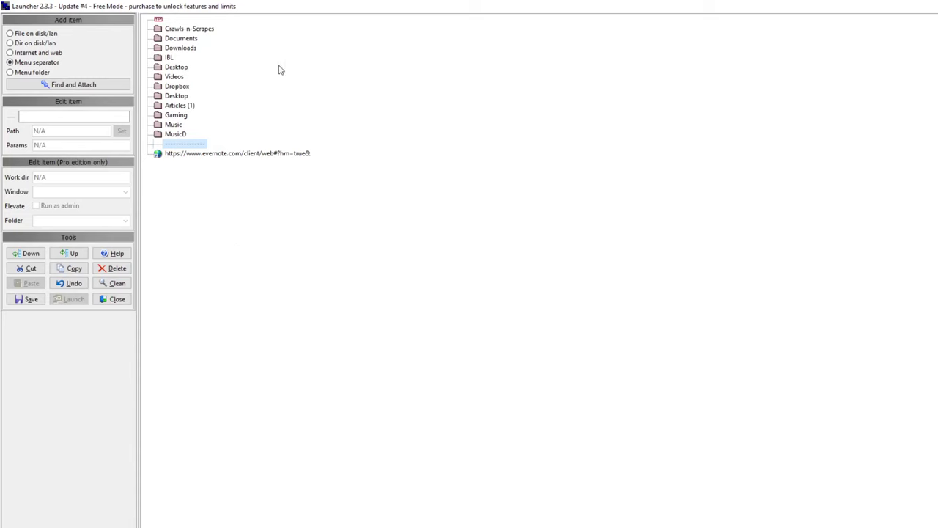
Add the Web Tools folder as a directory shortcut and move it up above the separator, directly below MusicD.
left_click(228, 155)
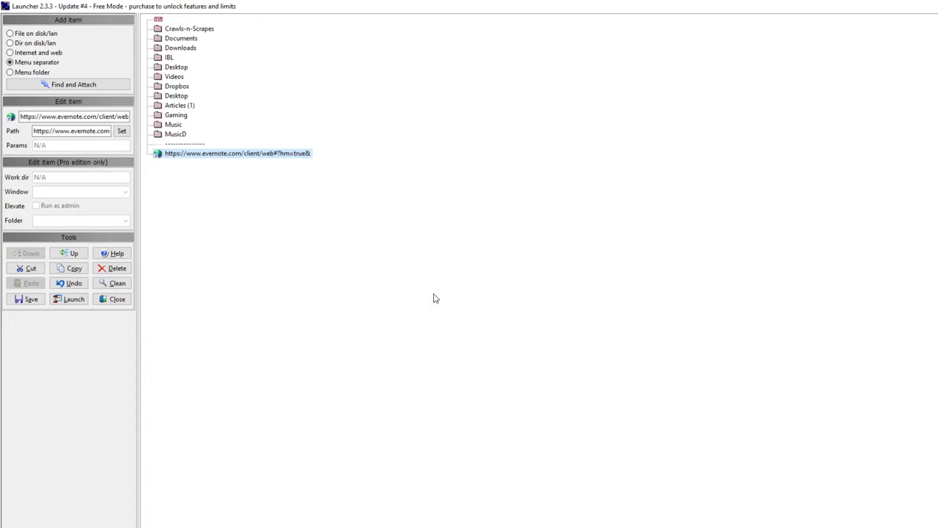
left_click(15, 43)
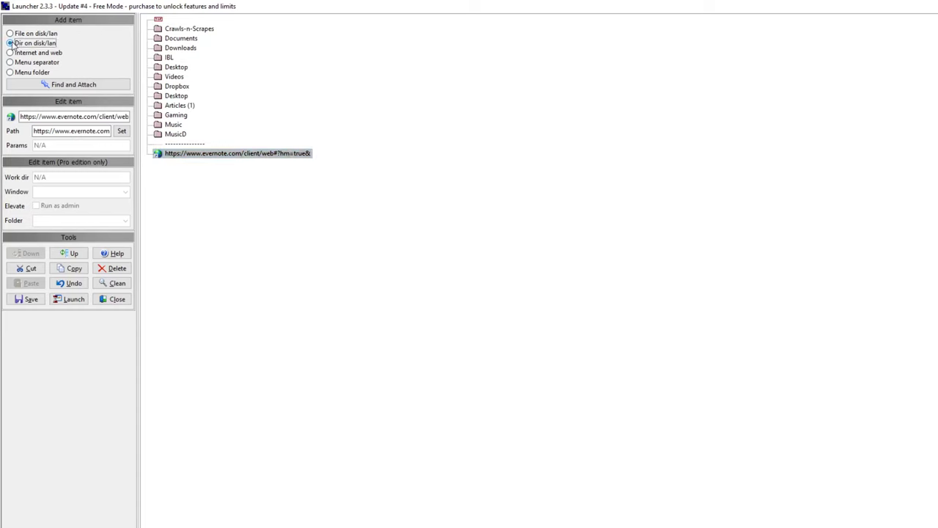
left_click(91, 89)
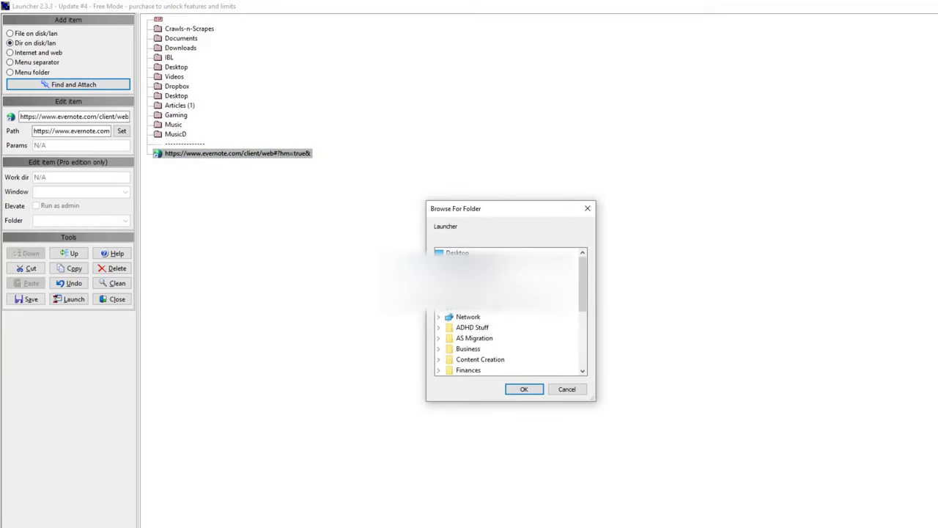
scroll(511, 311, "down", 3)
scroll(496, 352, "down", 1)
left_click(478, 370)
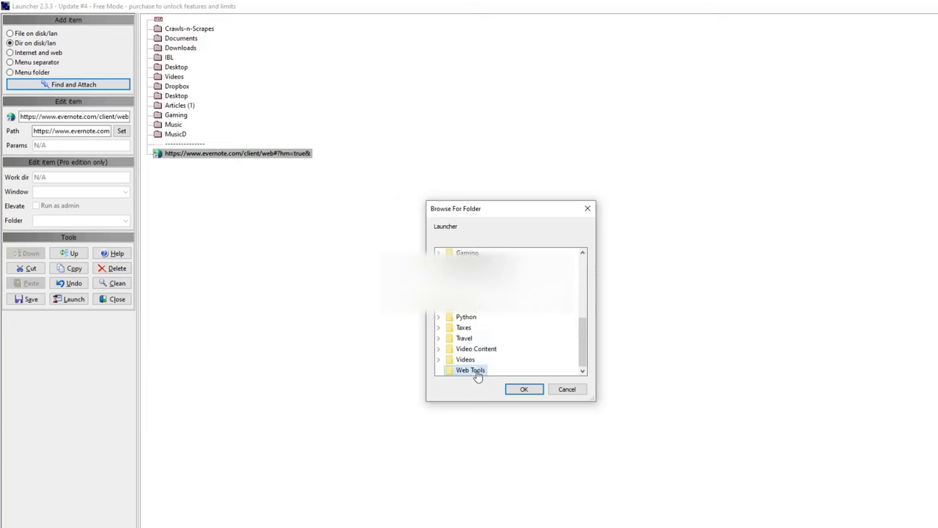
left_click(524, 388)
left_click(181, 164)
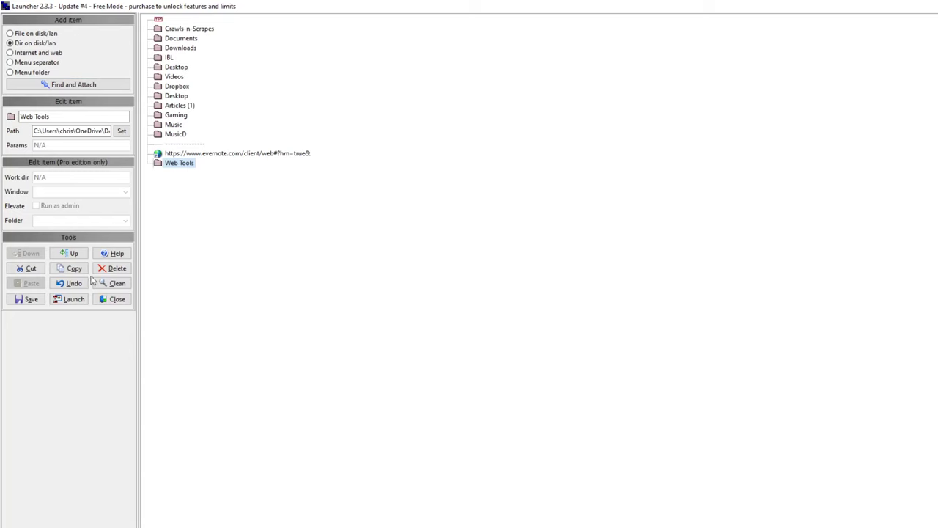
left_click(76, 254)
left_click(76, 254)
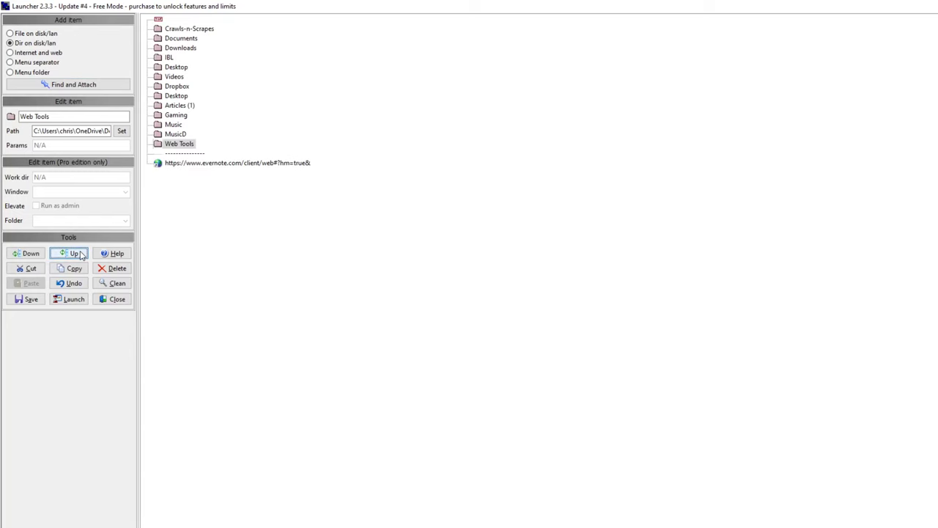
Launch the Web Tools shortcut, look over the programs in the folder such as Adobe Photoshop 2021 and TechSEO360, and close the folder window.
left_click(73, 299)
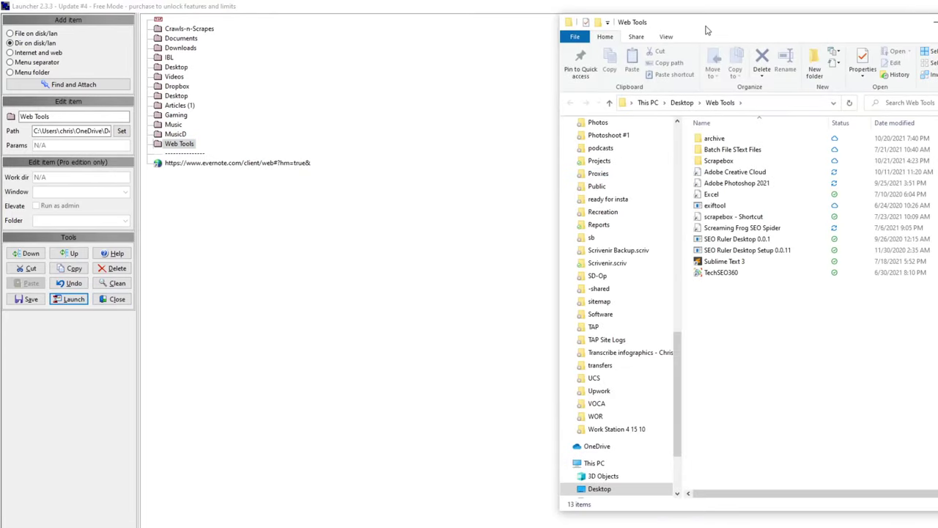
left_click_drag(708, 30, 205, 46)
left_click(229, 259)
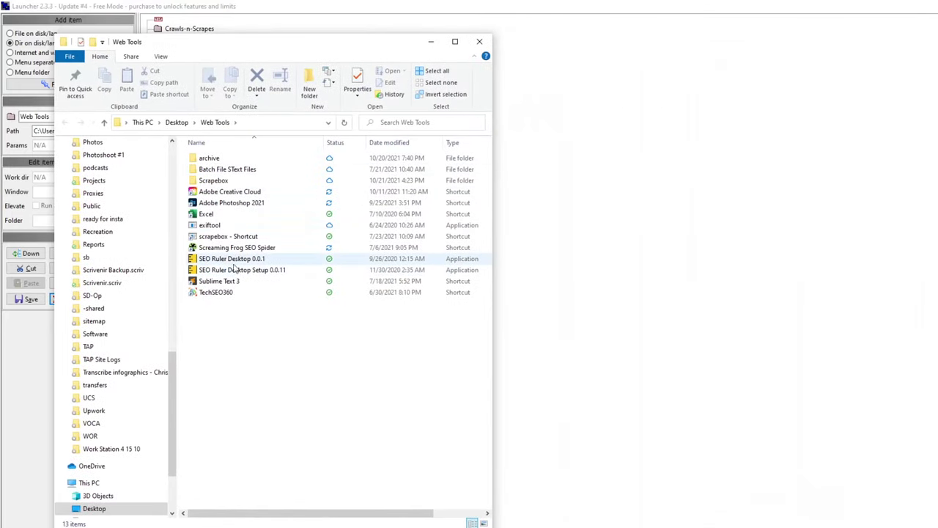
left_click(232, 206)
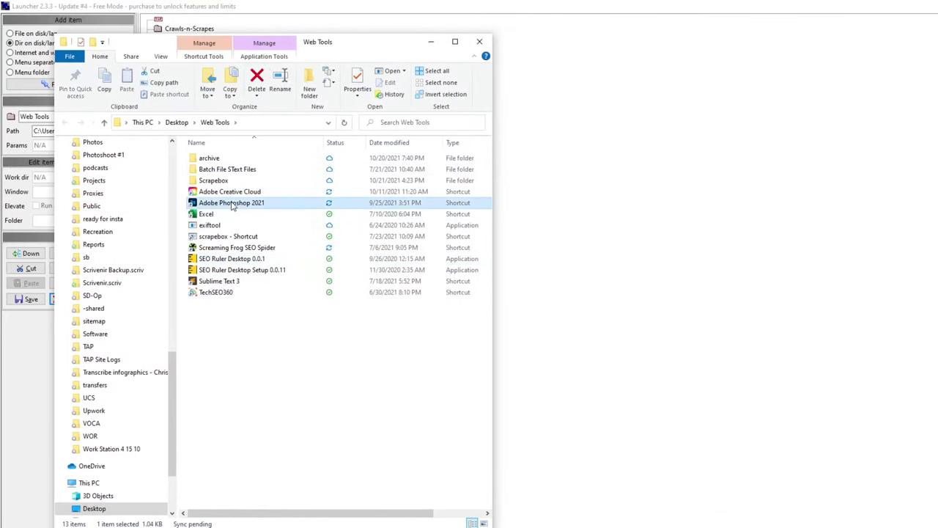
left_click(227, 285)
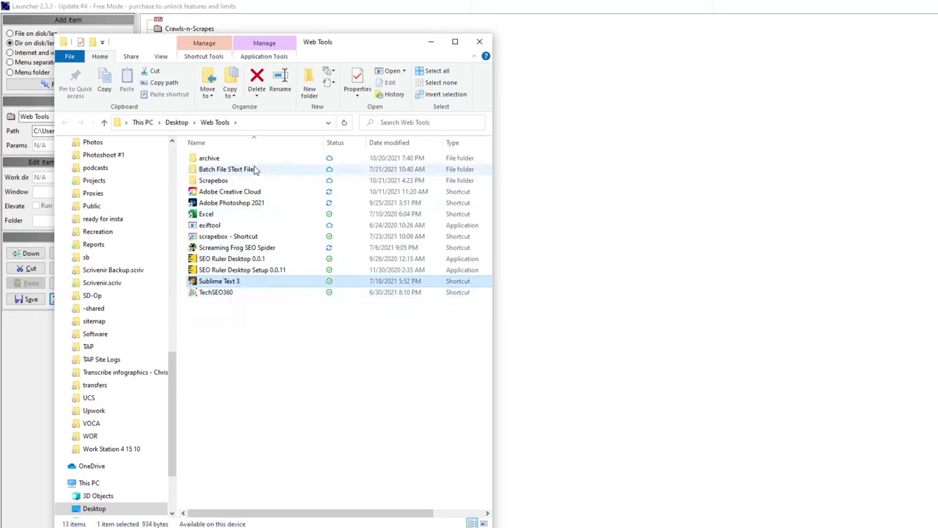
left_click(231, 259)
left_click(223, 295)
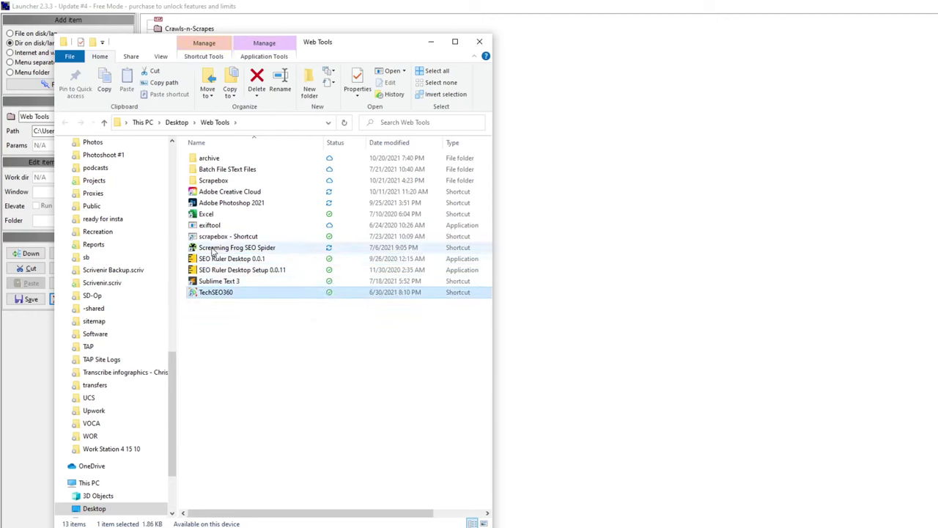
left_click(205, 214)
left_click(224, 248)
left_click(216, 293)
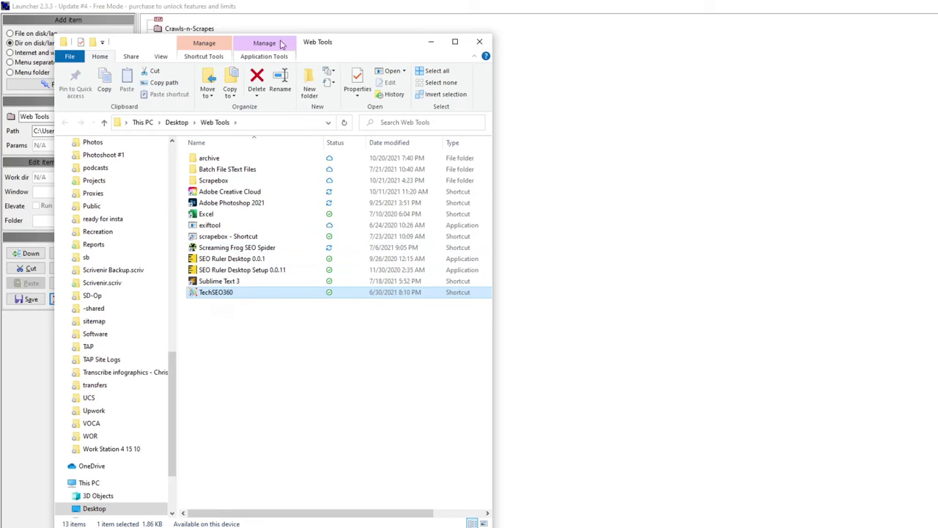
left_click(480, 43)
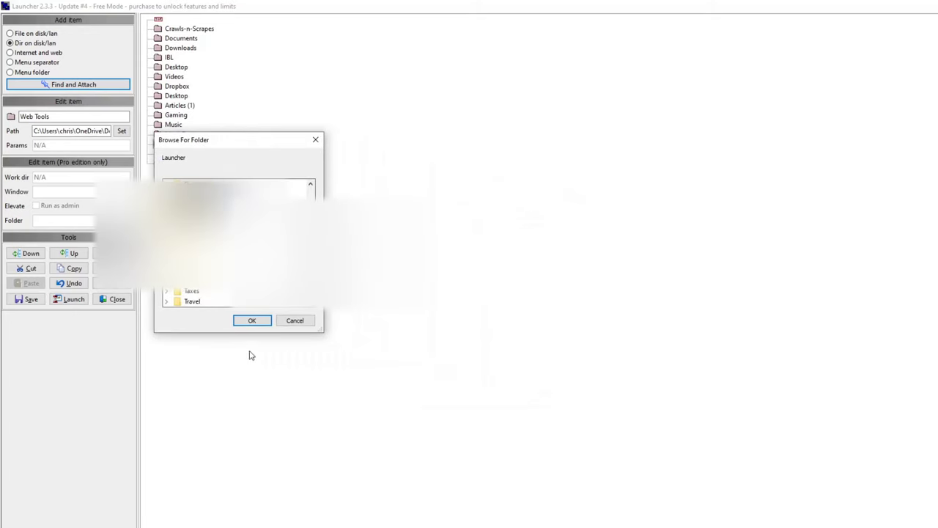
Add the Content Creation folder as a directory shortcut directly below Web Tools.
left_click(253, 323)
left_click(202, 154)
Review the folder shortcuts in the list, including Gaming, Desktop, IBL, Downloads, Music and Web Tools.
left_click(189, 116)
left_click(186, 155)
left_click(186, 98)
left_click(186, 67)
left_click(183, 97)
left_click(189, 134)
left_click(192, 153)
left_click(176, 95)
left_click(170, 58)
left_click(180, 47)
left_click(174, 125)
left_click(179, 144)
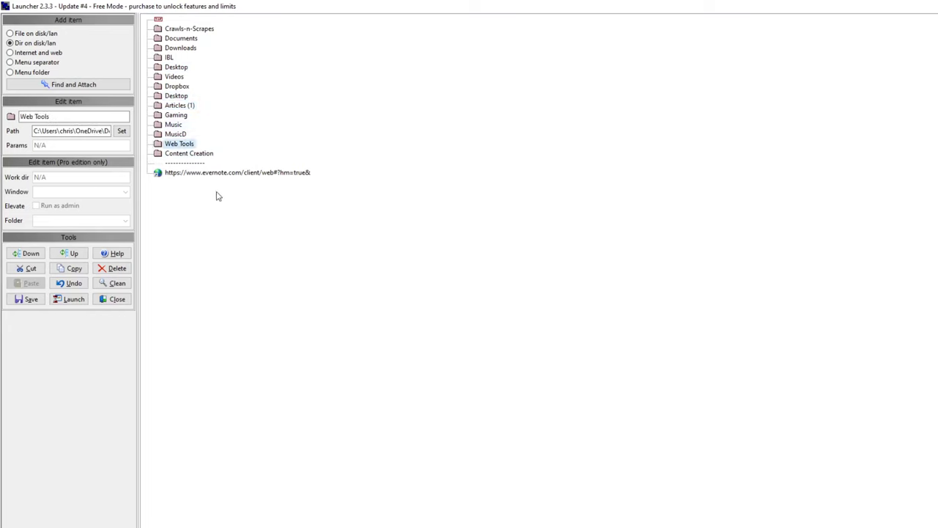
Save the updated shortcut list now.
left_click(44, 302)
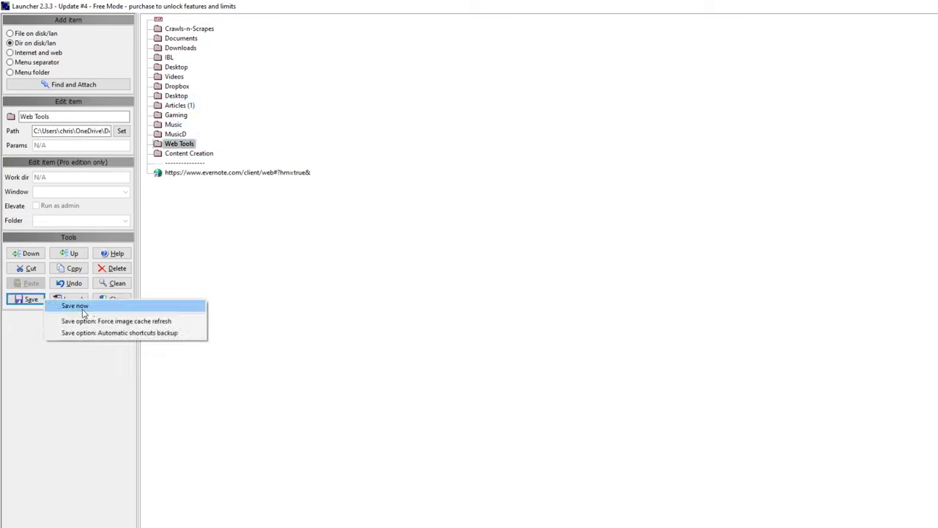
left_click(77, 306)
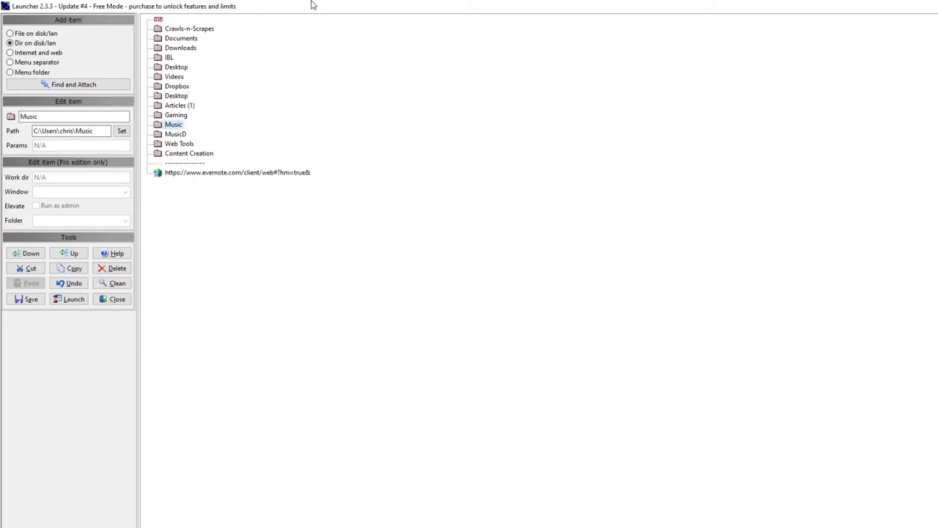
key("alt+Tab")
key("alt+Tab")
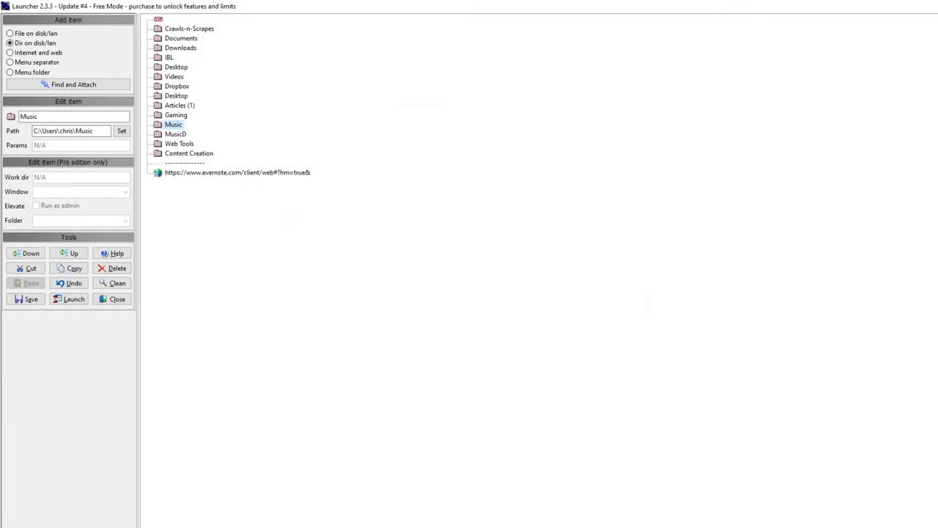